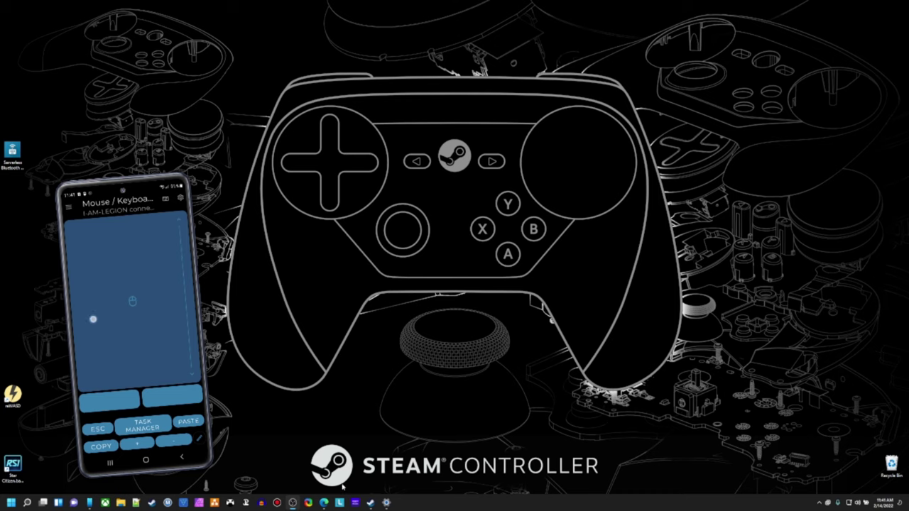
Step: Switch to Microsoft Edge and examine the Serverless Bluetooth Keyboard & Mouse page on Google Play, including its features, supported devices and reviews
left_click(324, 503)
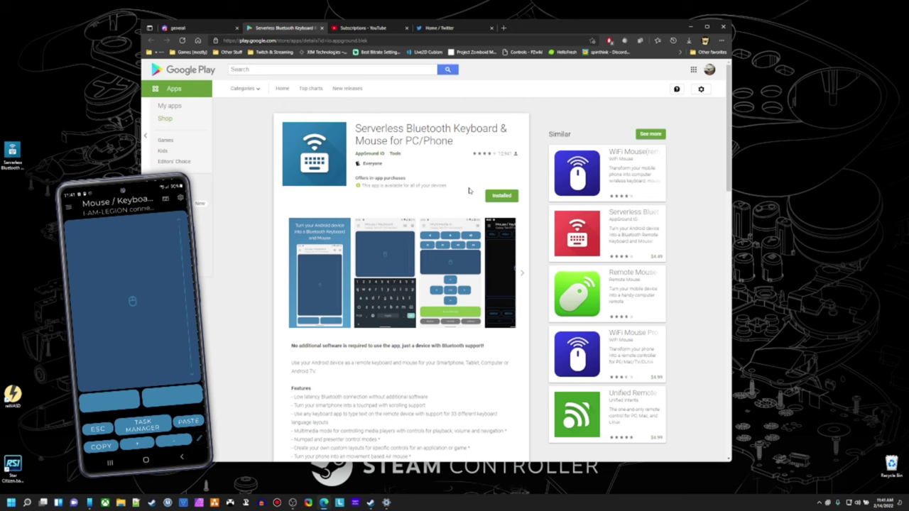
scroll(468, 190, "down", 10)
scroll(469, 191, "up", 10)
scroll(468, 190, "down", 10)
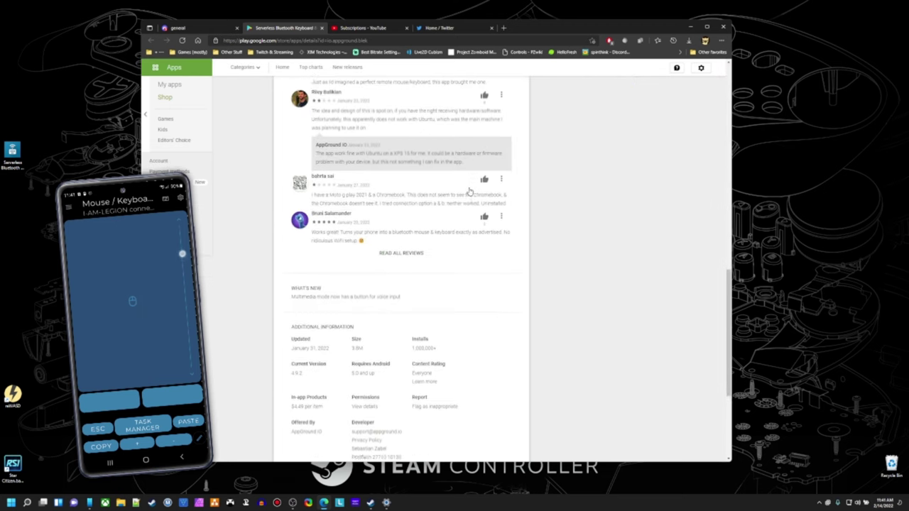
scroll(469, 191, "up", 10)
scroll(469, 190, "down", 10)
scroll(469, 191, "up", 4)
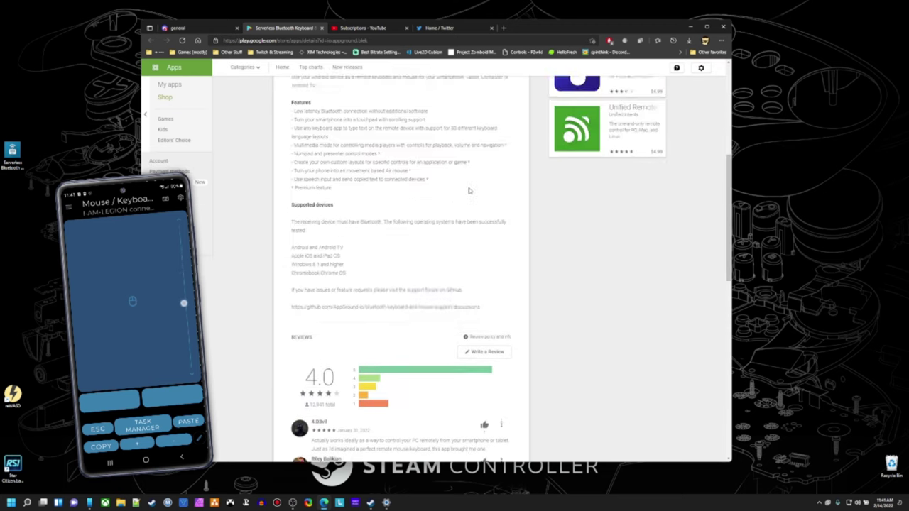
scroll(469, 190, "up", 6)
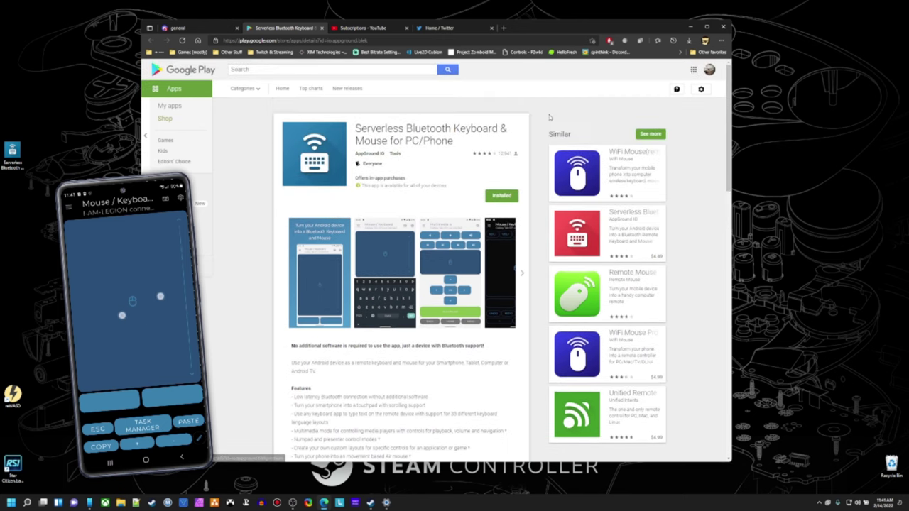
scroll(549, 118, "down", 10)
scroll(549, 118, "up", 7)
scroll(549, 118, "down", 6)
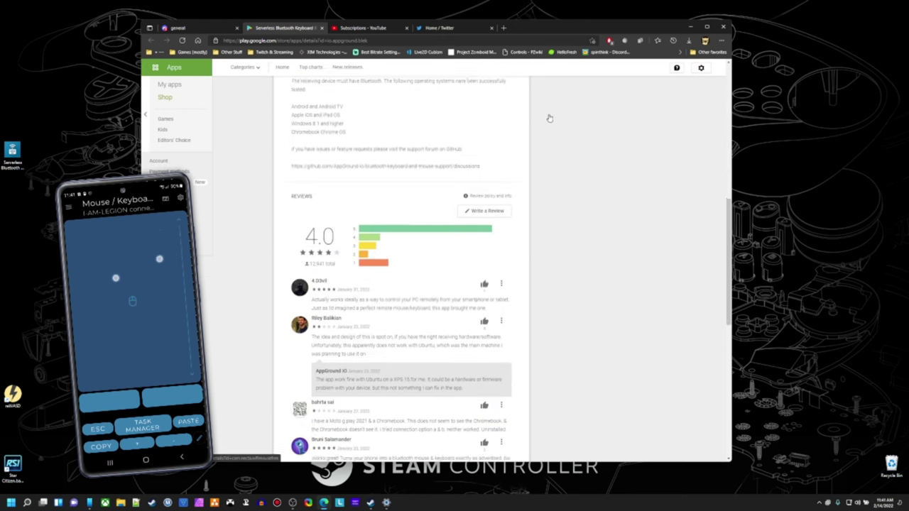
scroll(549, 118, "up", 8)
scroll(549, 118, "down", 9)
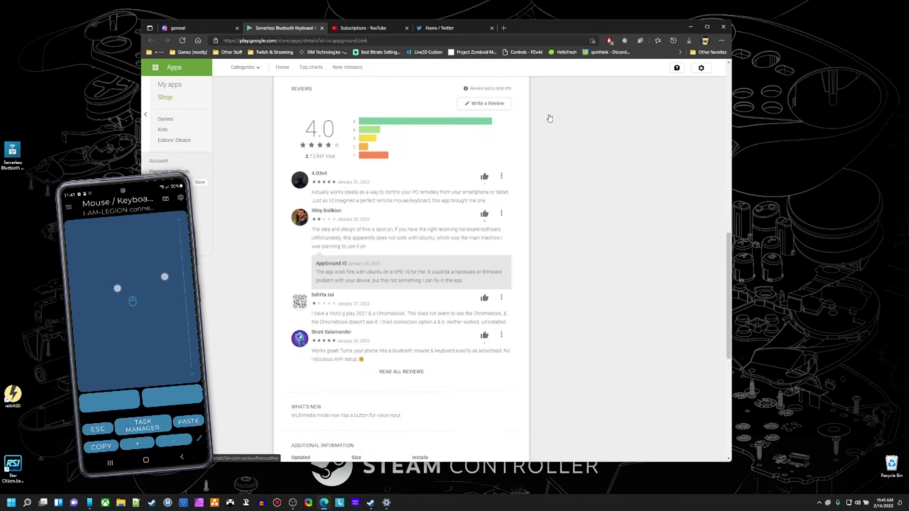
scroll(549, 118, "up", 6)
scroll(549, 118, "down", 8)
scroll(549, 118, "up", 7)
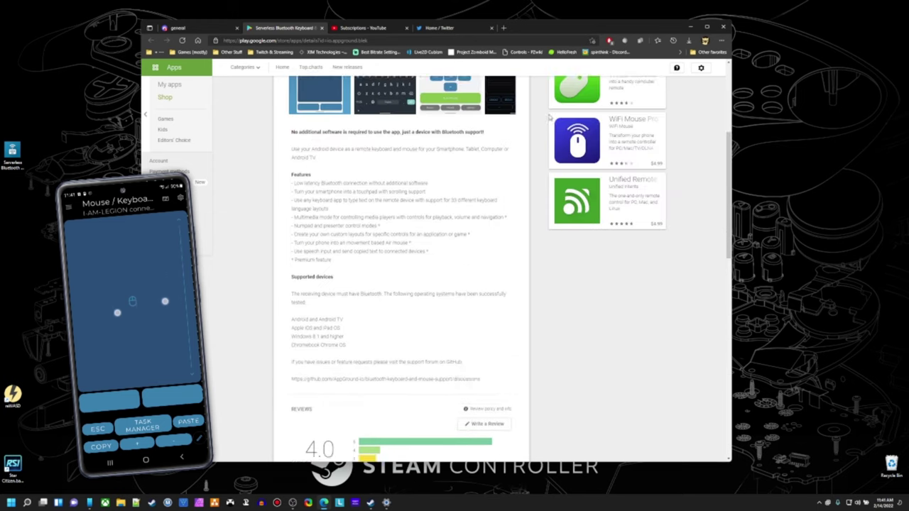
scroll(549, 118, "up", 5)
scroll(549, 118, "down", 9)
scroll(549, 118, "up", 6)
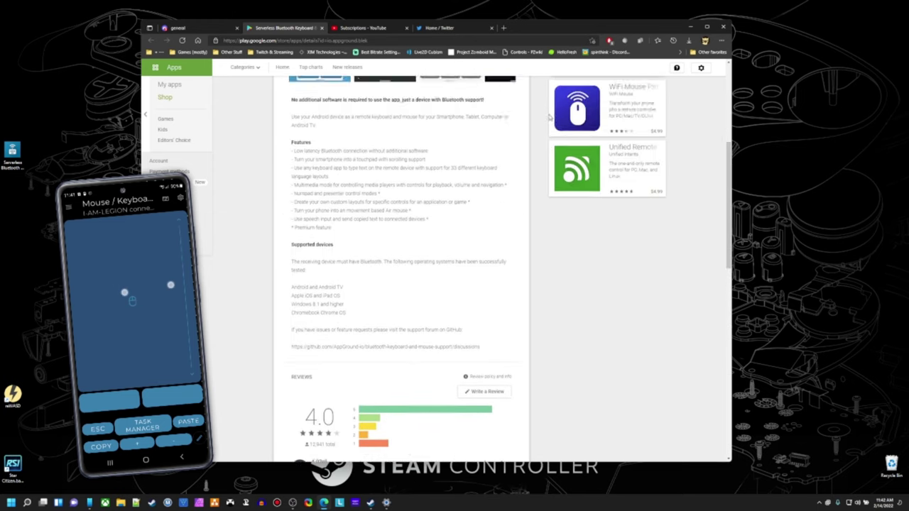
scroll(549, 117, "up", 4)
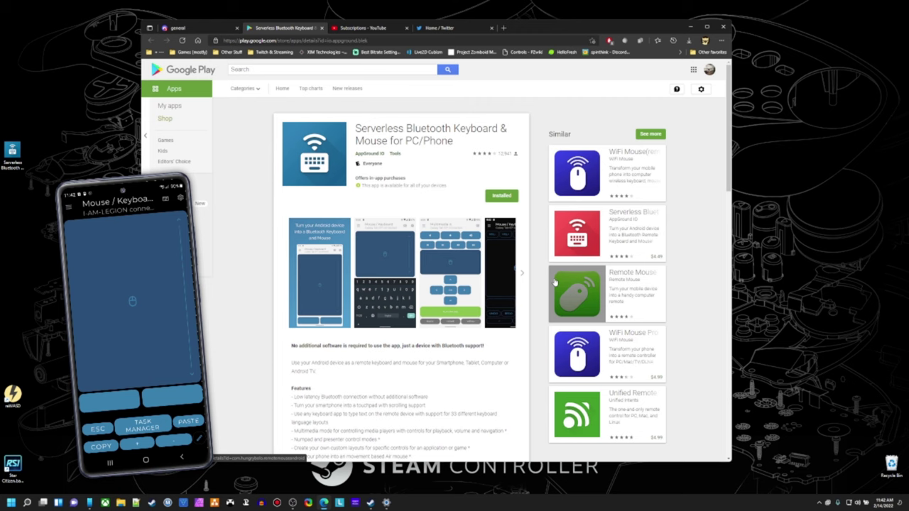
Step: Open Task Manager and close it again
key("ctrl+shift+Escape")
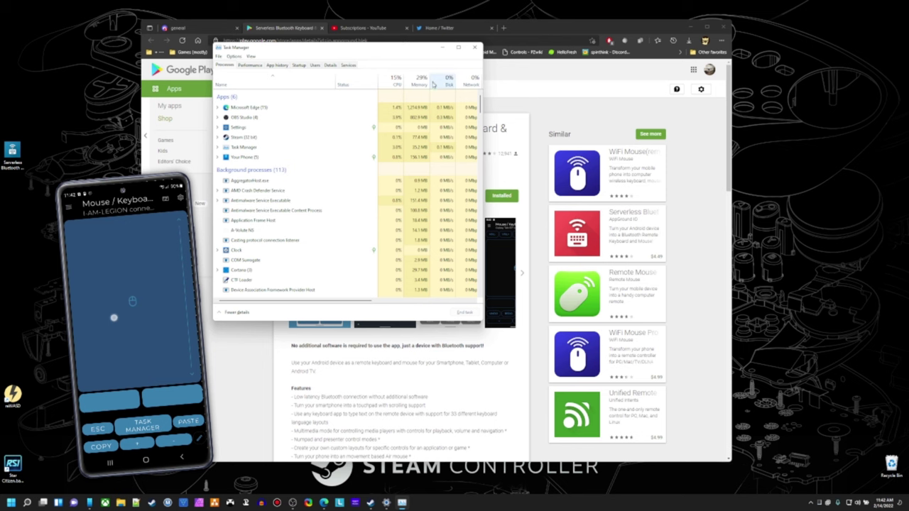
left_click(475, 48)
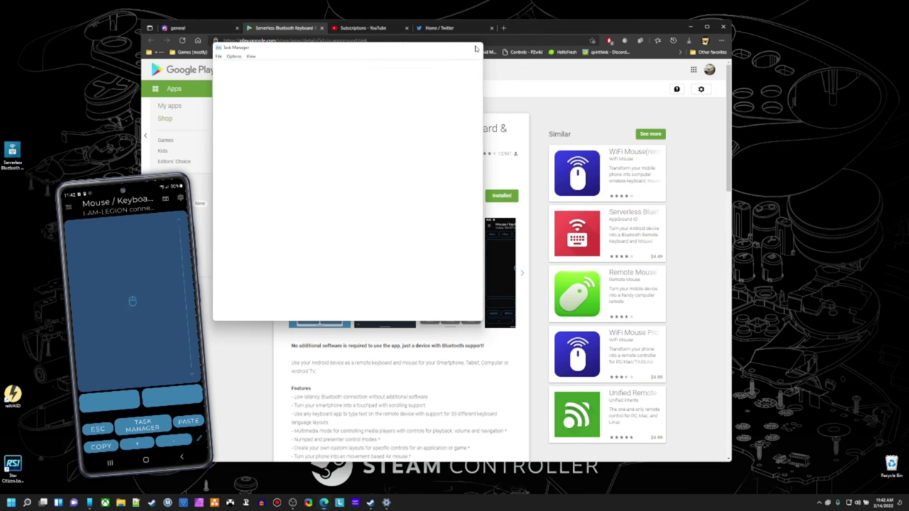
Step: Search YouTube for "steam deck"
left_click(361, 28)
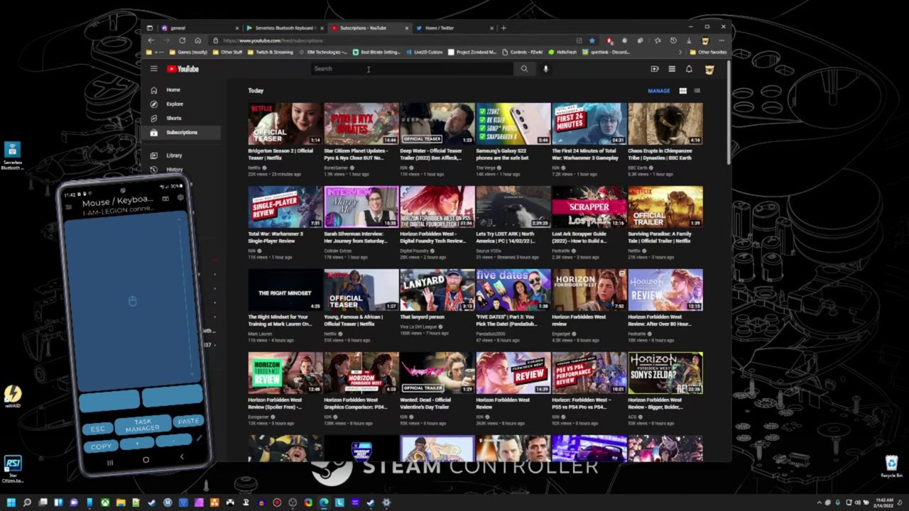
left_click(368, 69)
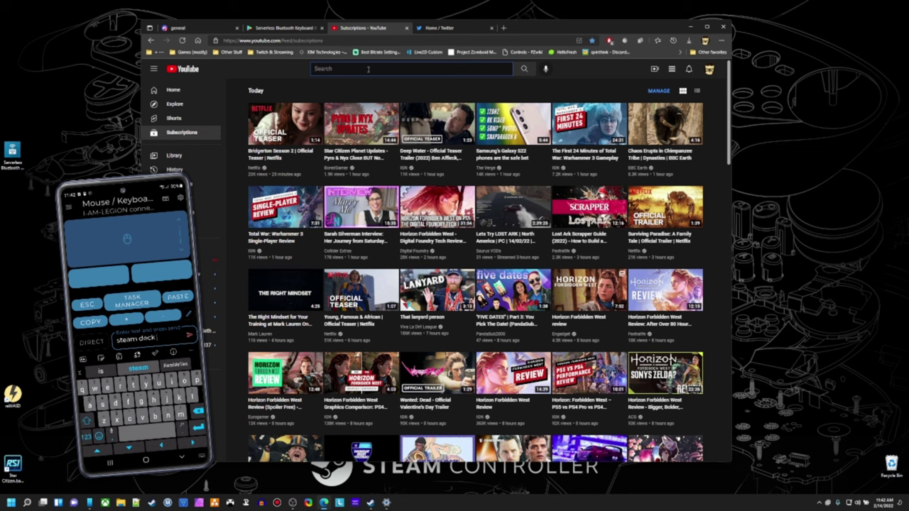
type("steam deck")
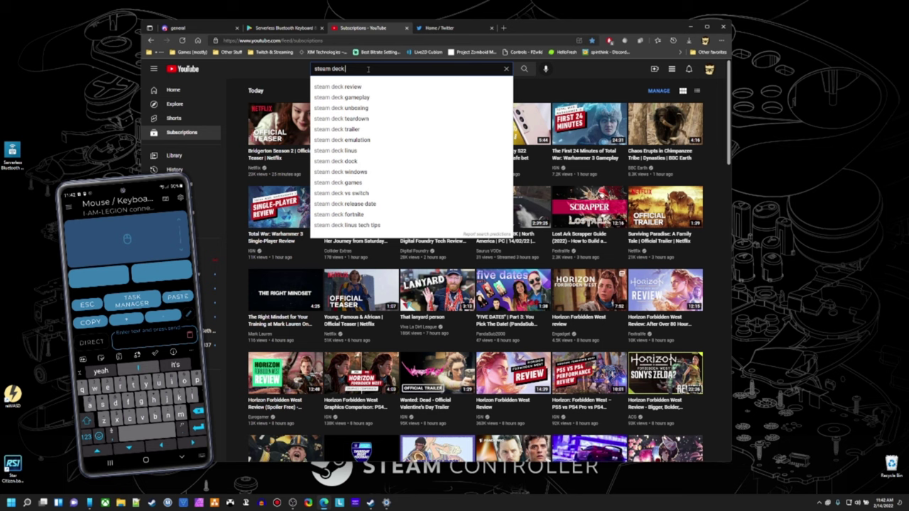
key("Return")
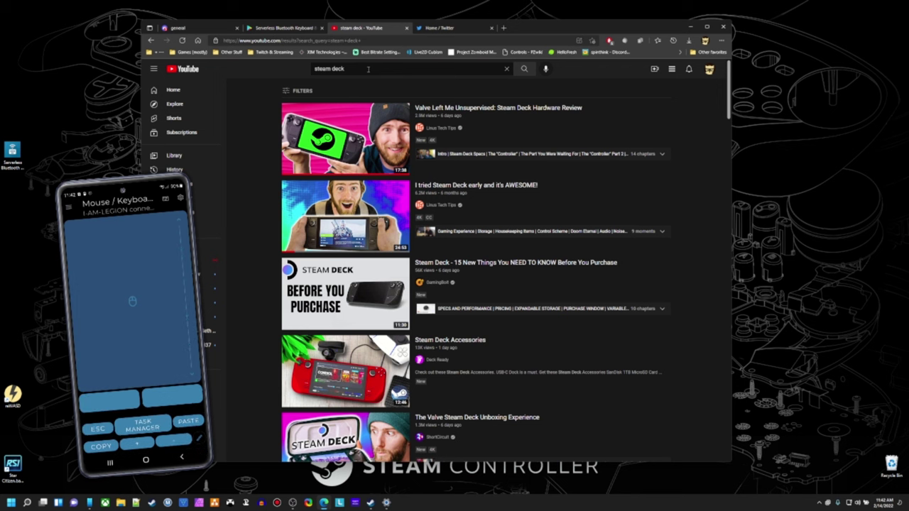
Step: Open YouTube's Explore page, enlarge the page zoom and restore it to its original size
left_click(174, 104)
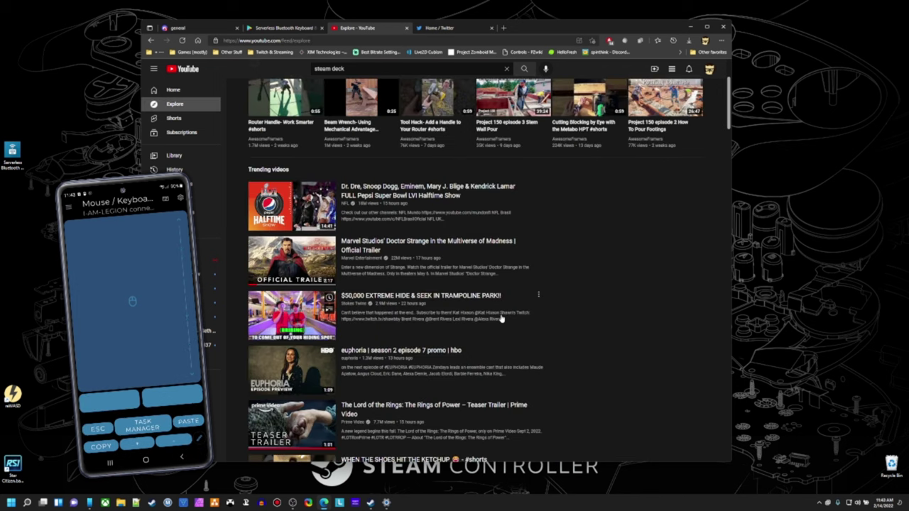
scroll(502, 319, "up", 1)
scroll(502, 319, "up", 1)
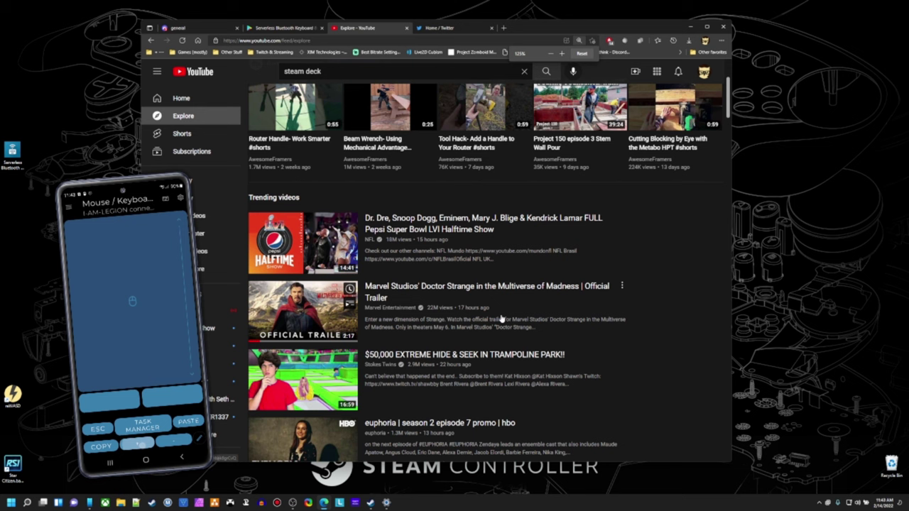
scroll(502, 319, "up", 3)
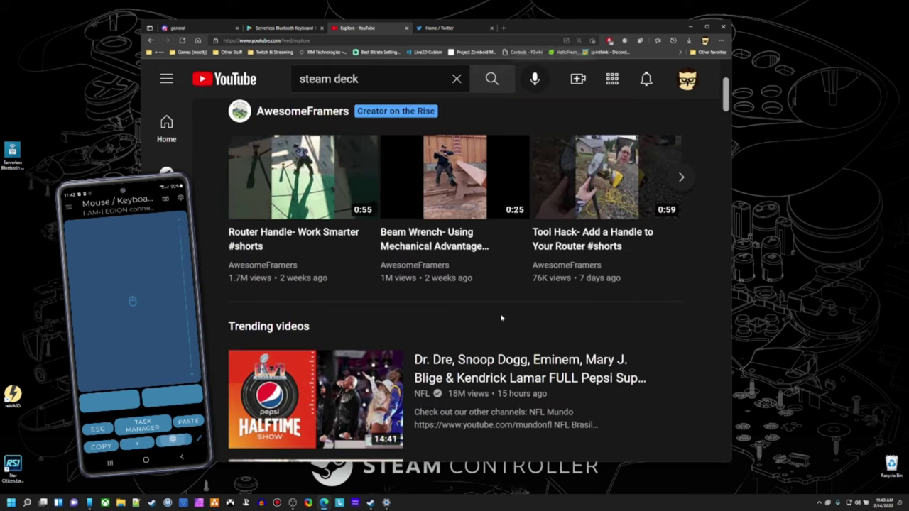
scroll(502, 318, "down", 3)
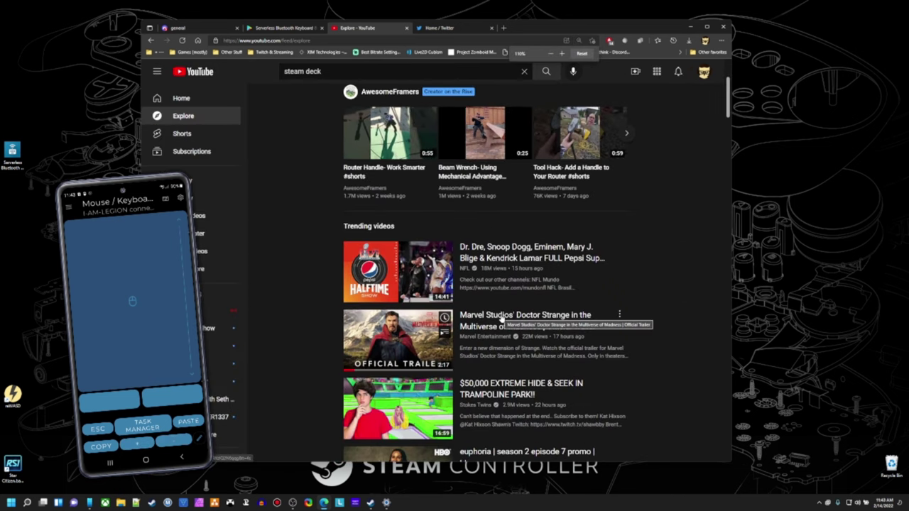
scroll(502, 319, "down", 1)
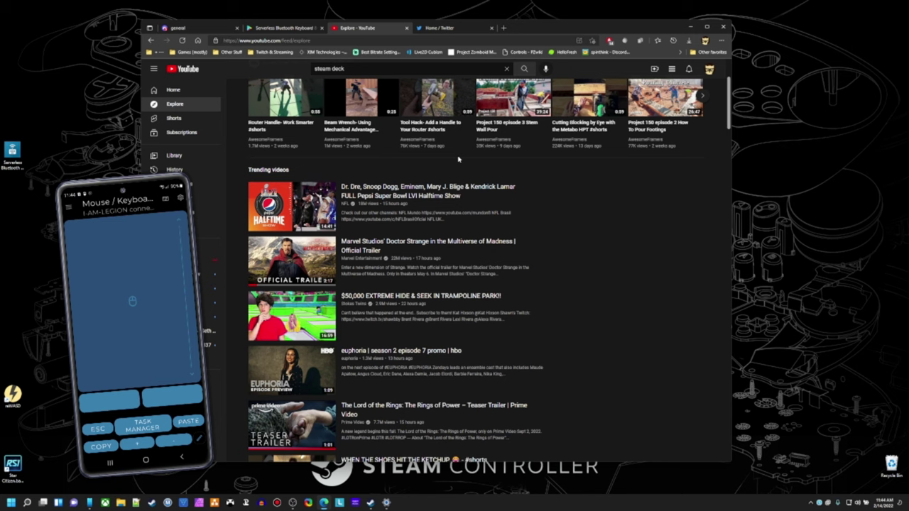
Step: Return to the Serverless Bluetooth Keyboard & Mouse page on Google Play
key("ctrl+shift+Tab")
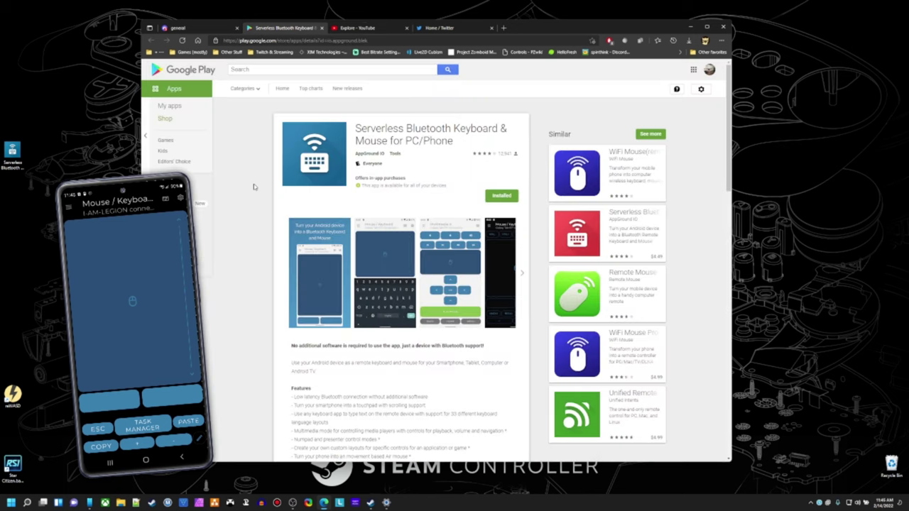